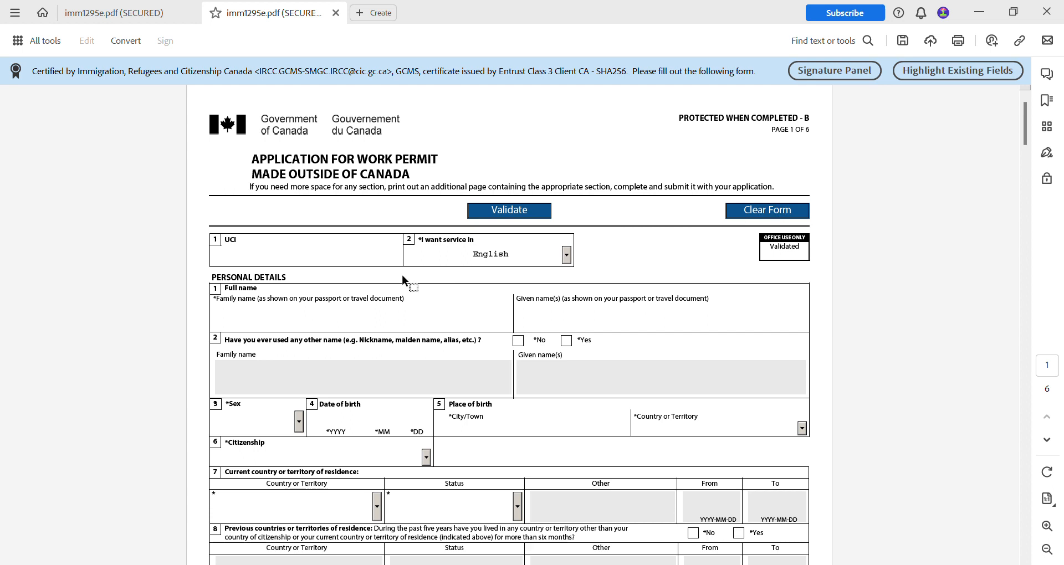
Set the language in which service is wanted to English.
scroll(481, 357, "down", 1)
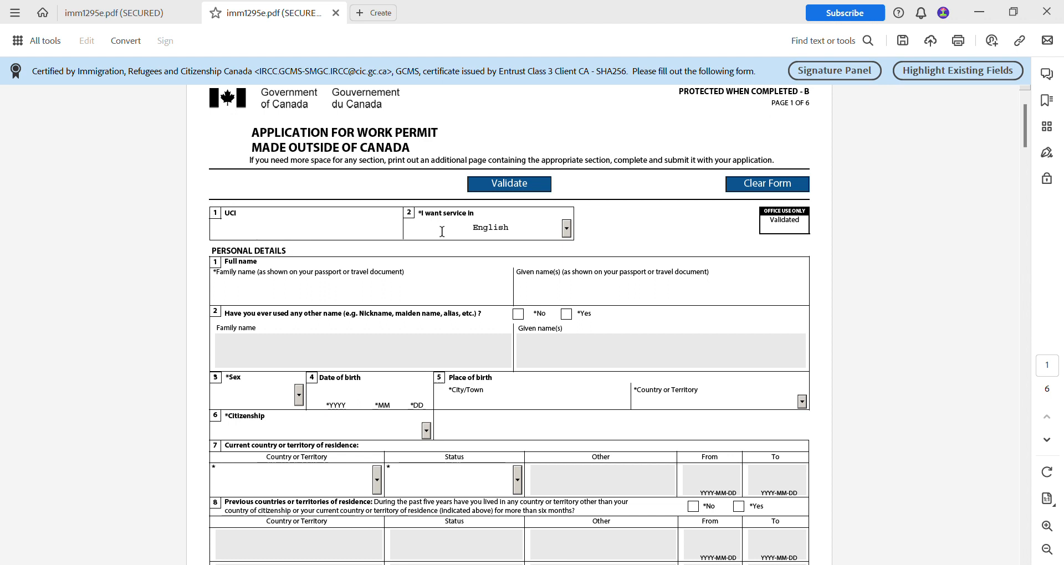
left_click(571, 236)
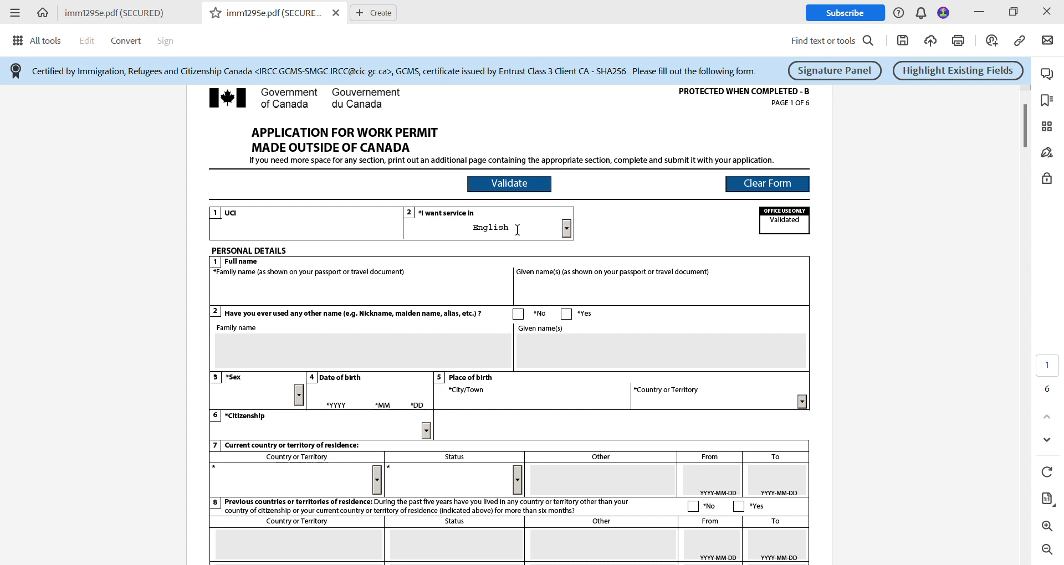
left_click(570, 230)
left_click(522, 255)
Examine the personal details section, covering the name, birth, citizenship options, current and previous residence, and country of application fields.
scroll(512, 263, "down", 1)
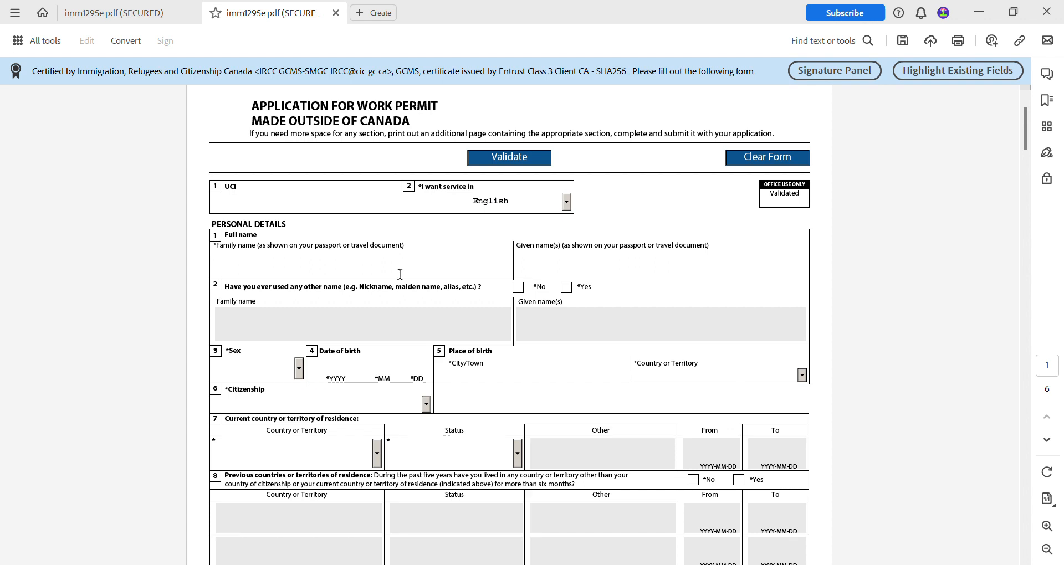
scroll(567, 270, "down", 2)
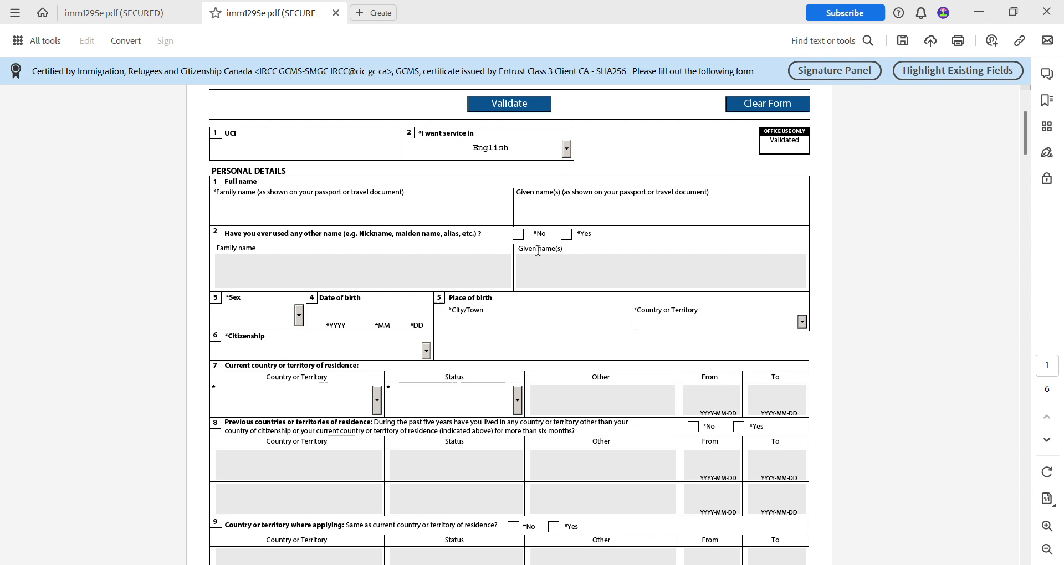
scroll(314, 296, "down", 1)
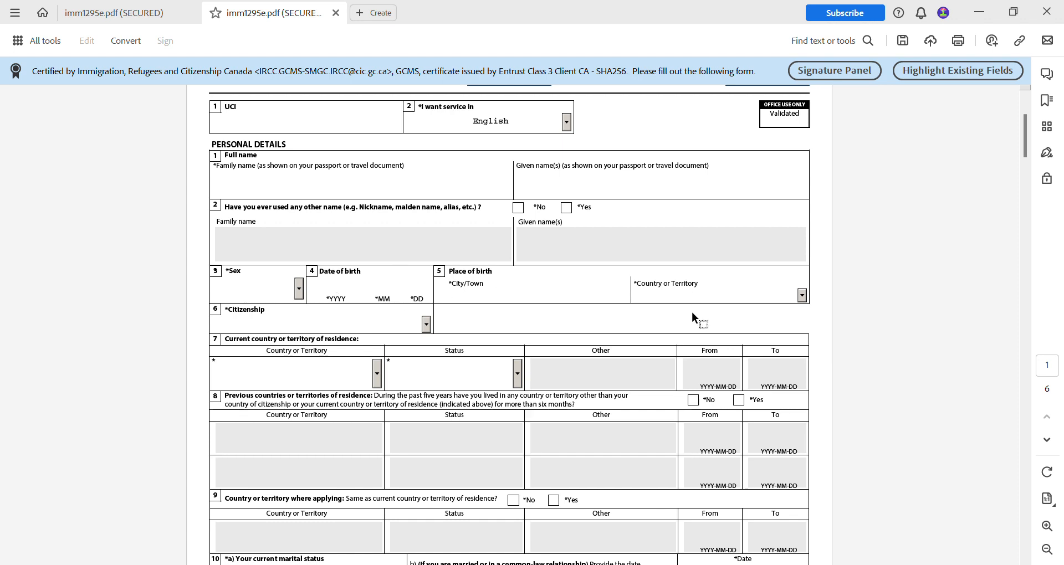
scroll(340, 309, "down", 2)
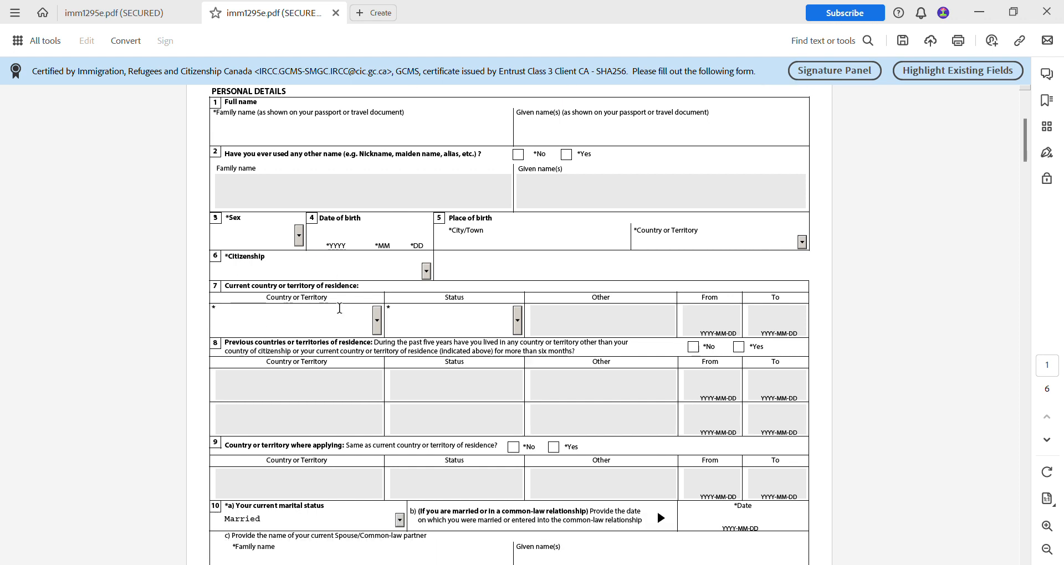
left_click(427, 274)
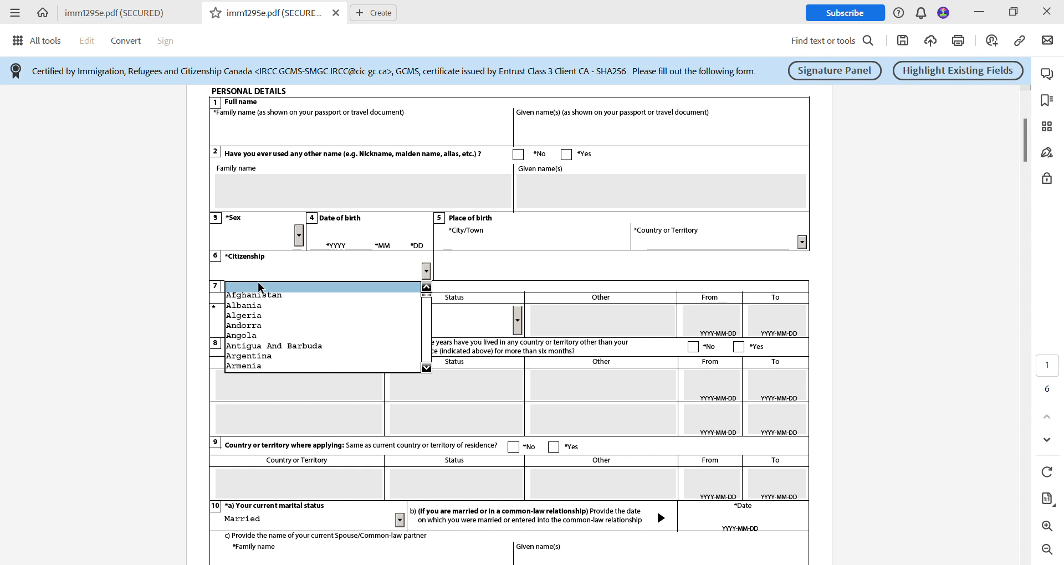
left_click(502, 275)
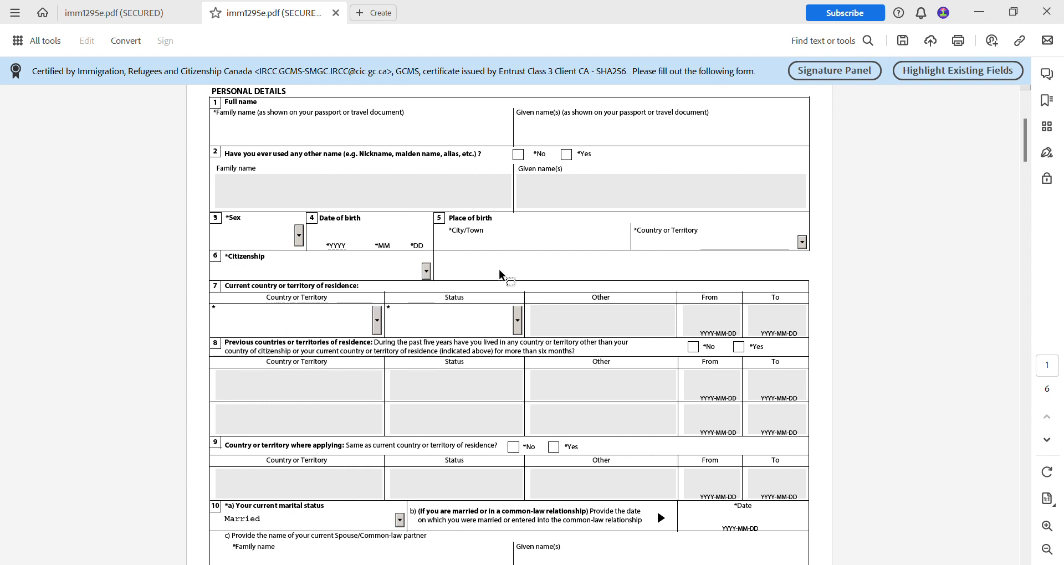
scroll(502, 275, "down", 2)
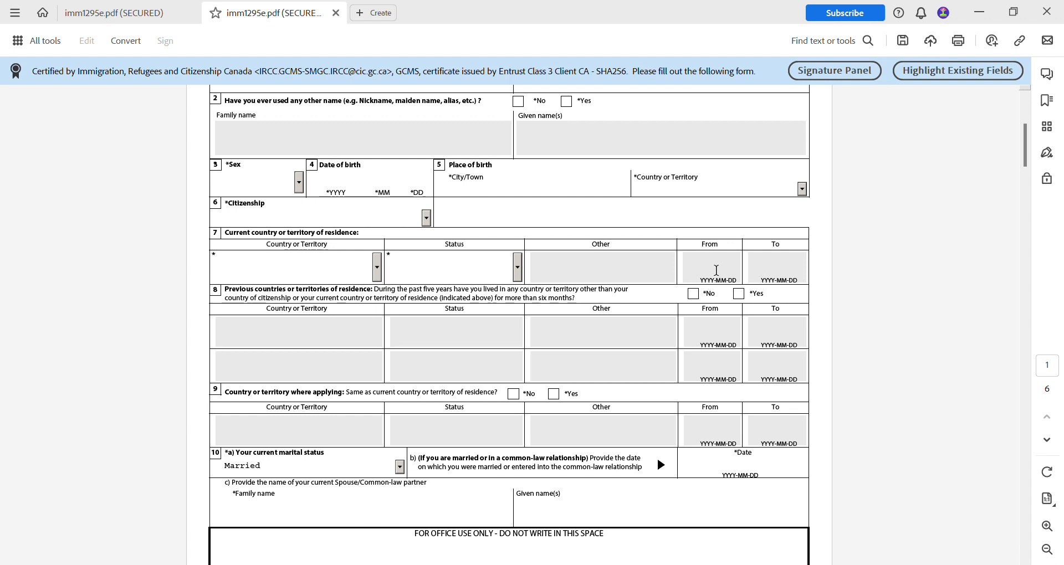
scroll(650, 274, "down", 3)
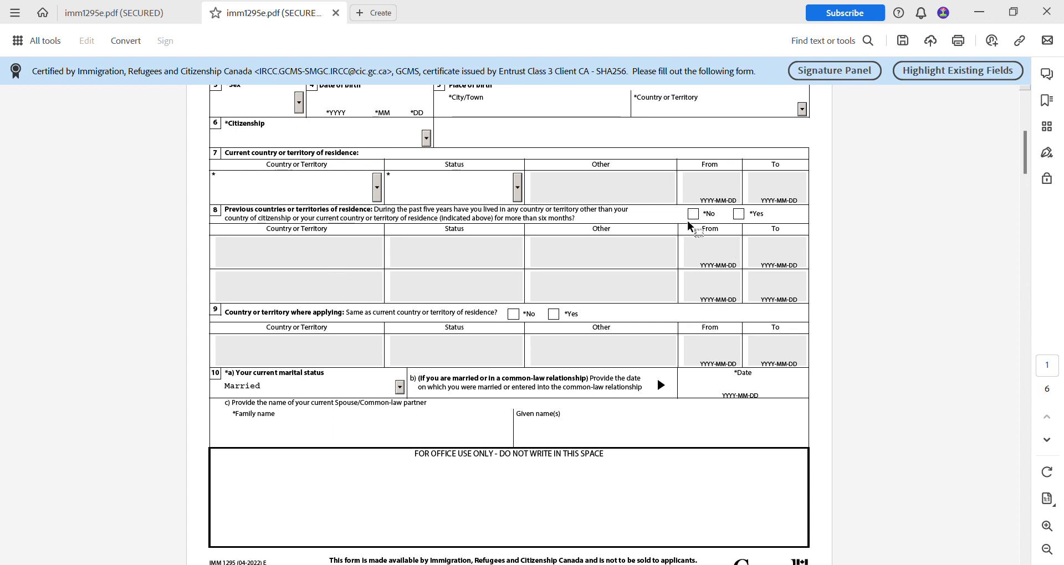
scroll(669, 241, "down", 1)
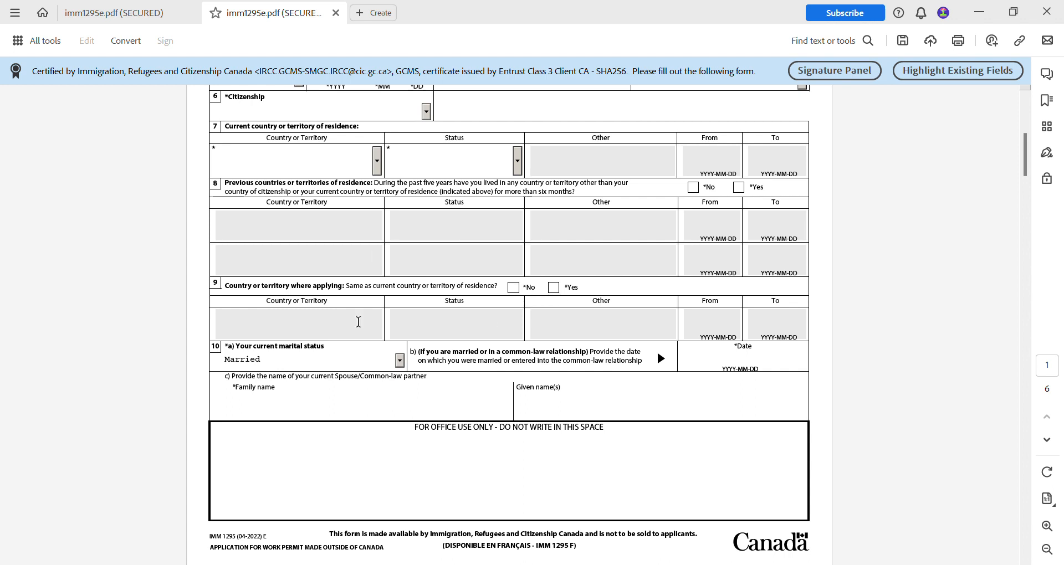
Set the current marital status to Married.
scroll(331, 310, "down", 2)
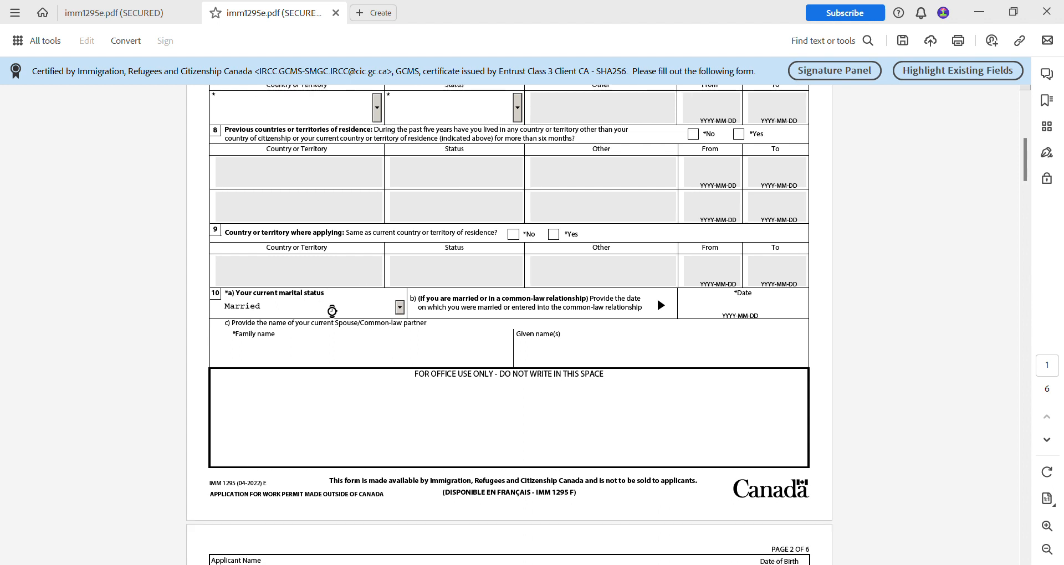
scroll(330, 310, "down", 3)
left_click(400, 228)
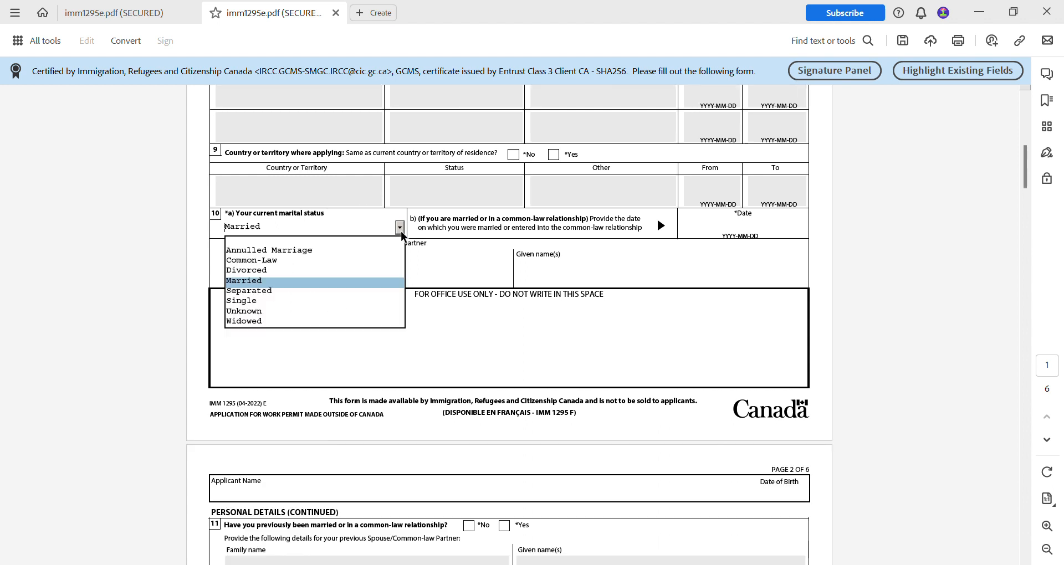
left_click(268, 282)
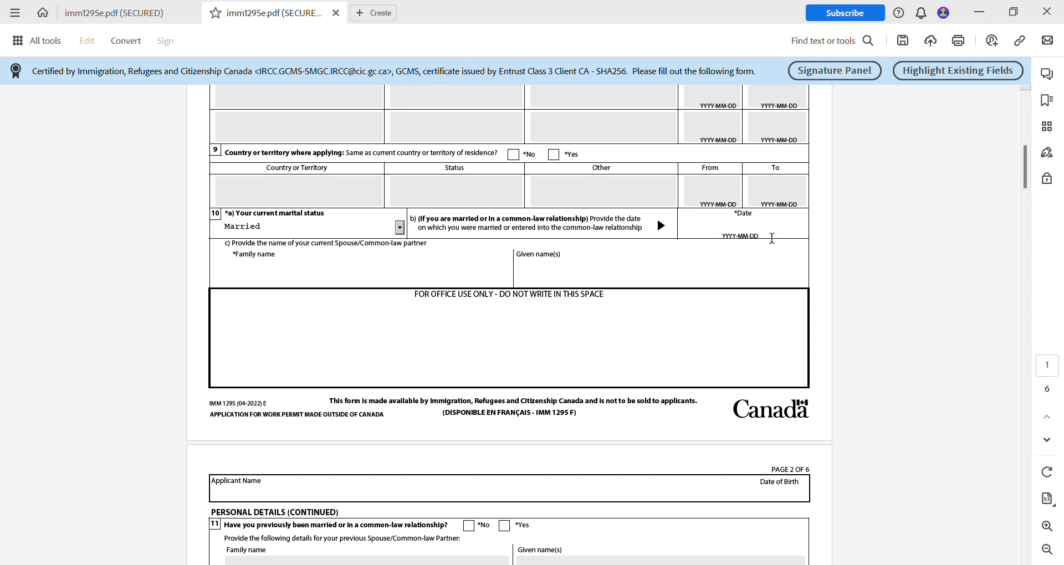
Look through the native language options and set the language of communication to English.
scroll(459, 233, "down", 5)
scroll(459, 237, "down", 8)
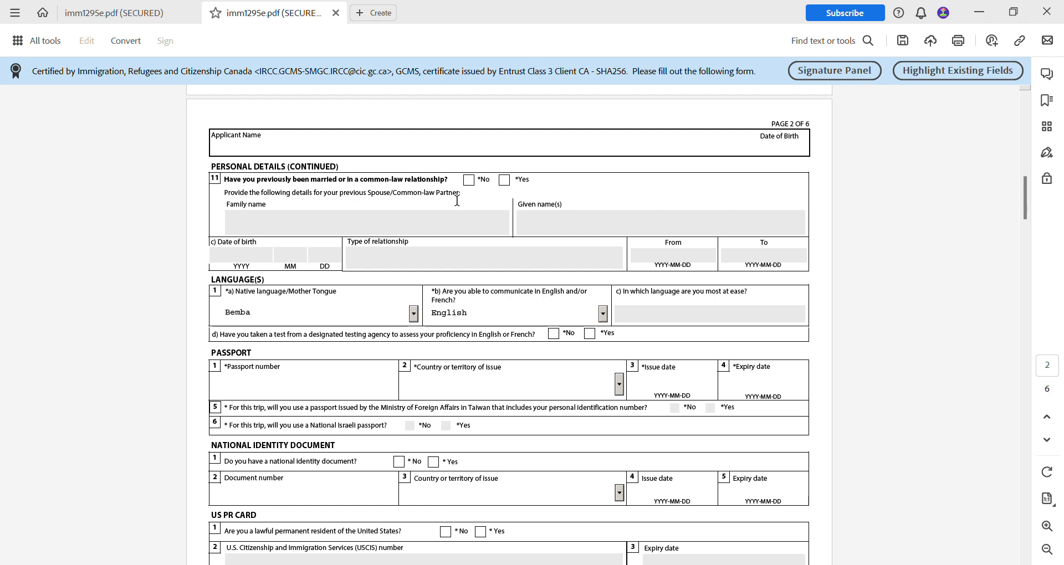
scroll(281, 261, "down", 2)
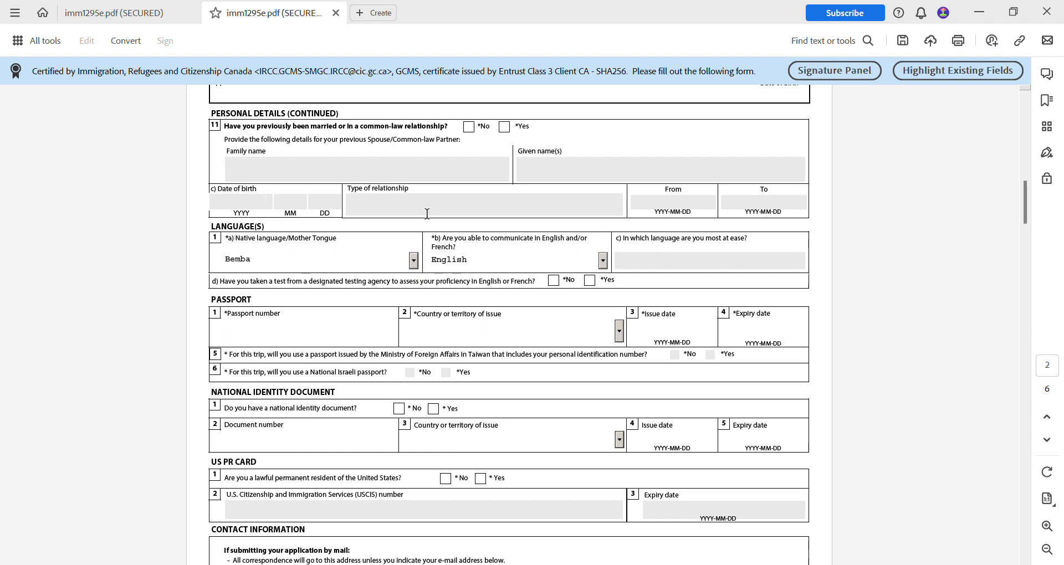
scroll(333, 224, "down", 3)
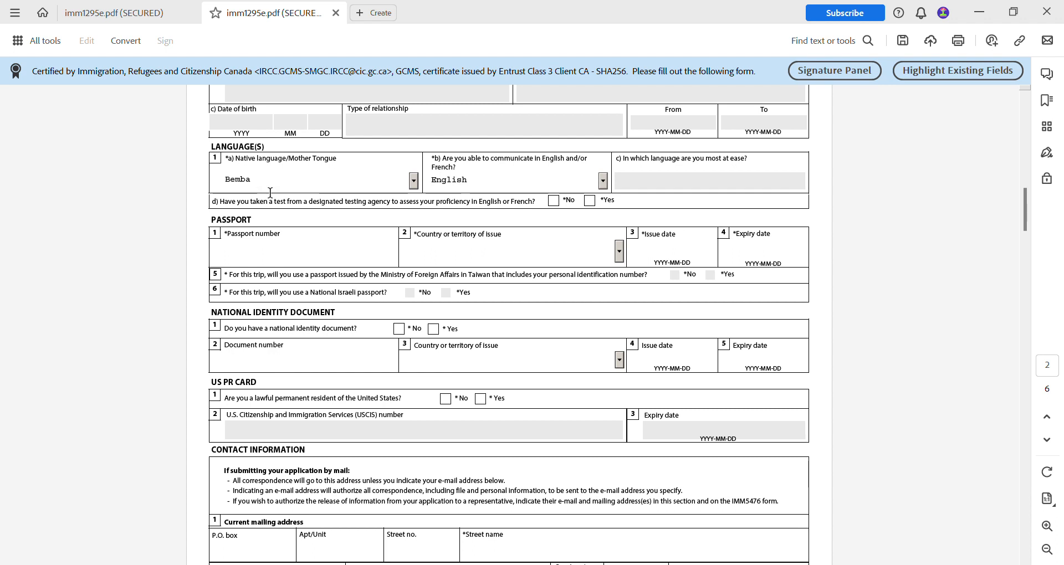
left_click(413, 180)
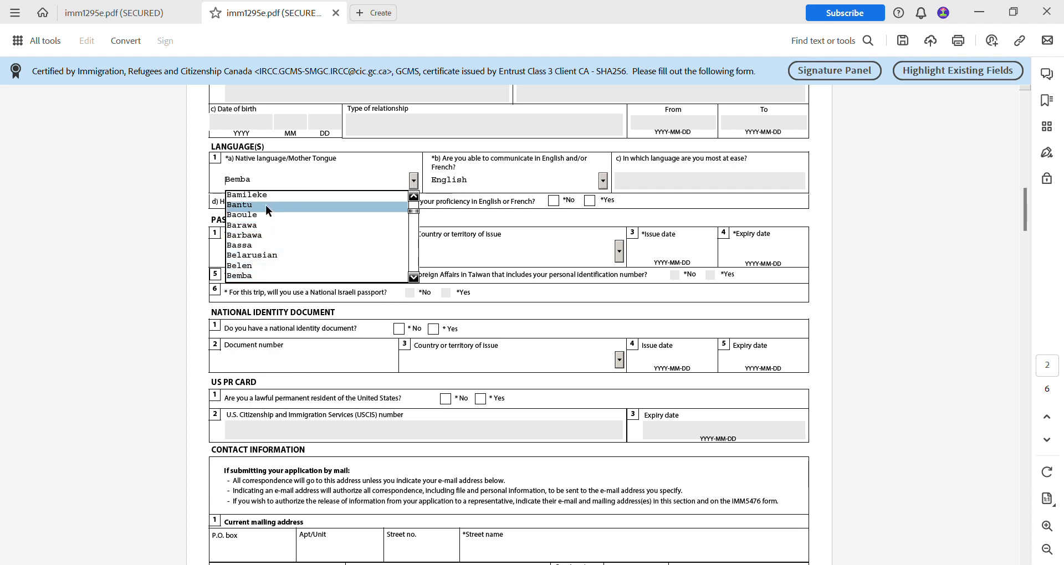
left_click(378, 162)
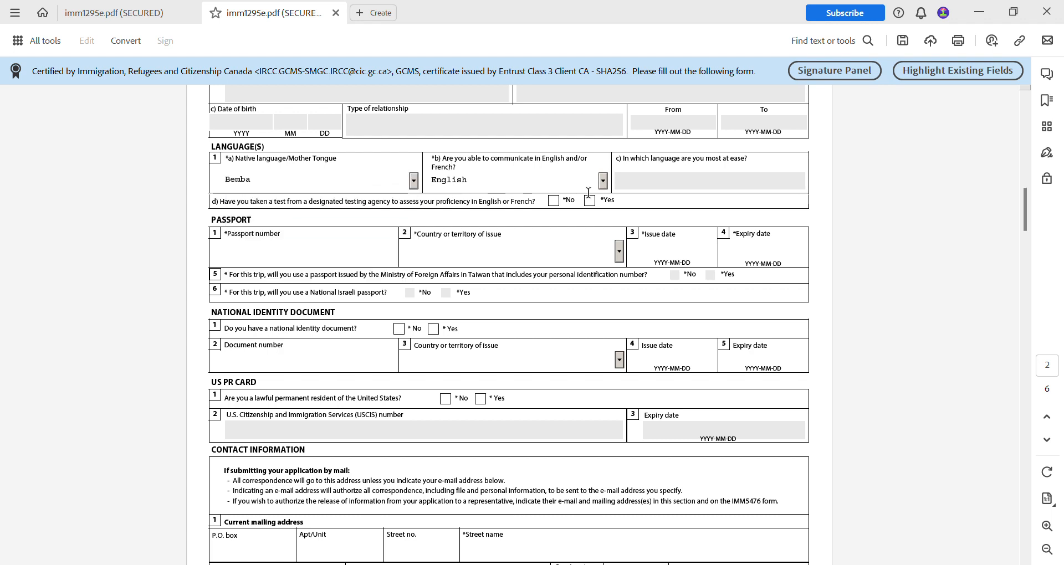
left_click(605, 184)
left_click(467, 208)
Review the passport, national identity document, US PR card, mailing address and residential address fields.
scroll(526, 277, "down", 2)
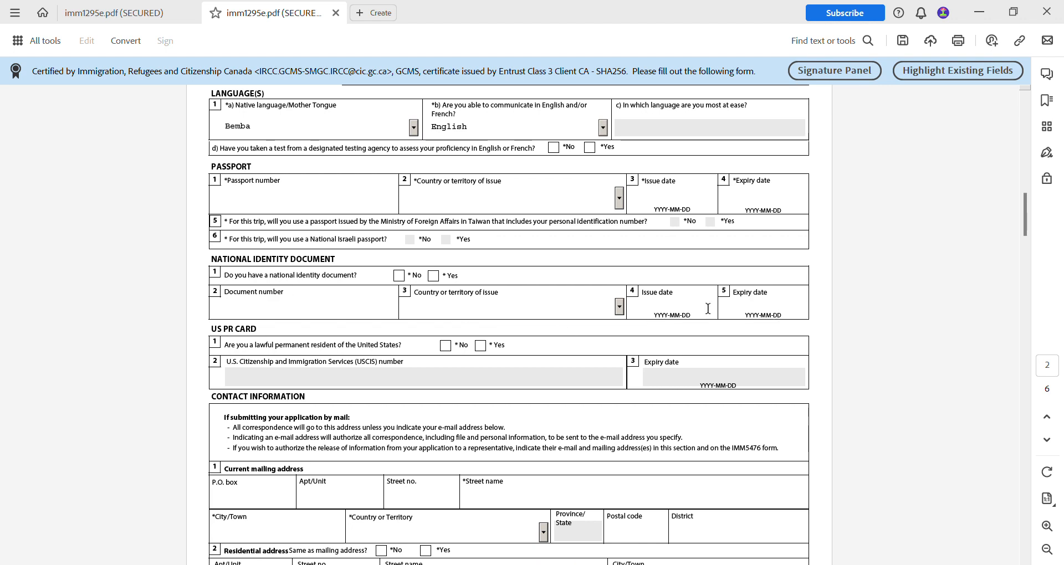
scroll(346, 297, "down", 3)
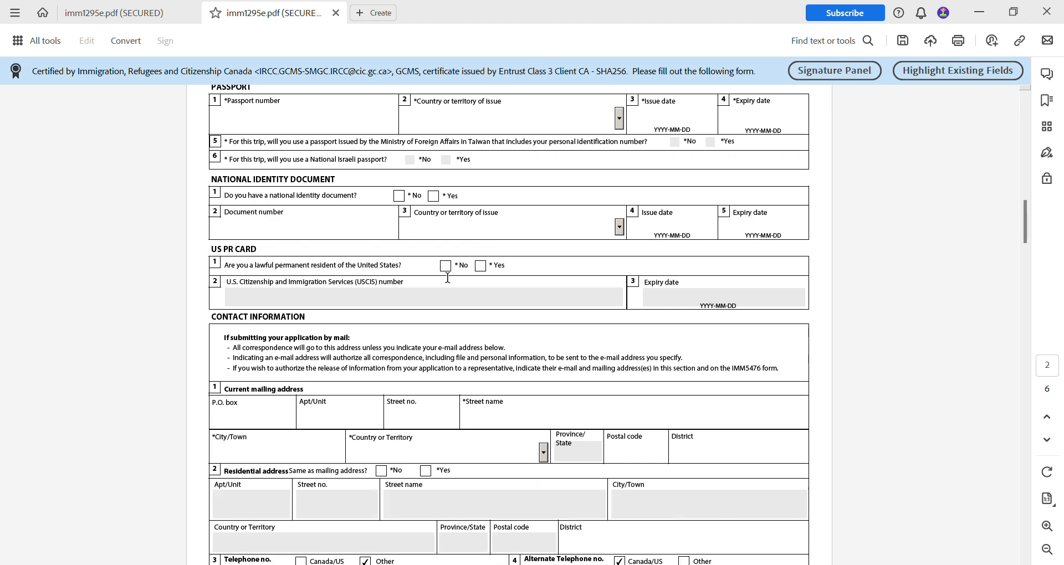
scroll(479, 273, "down", 2)
scroll(479, 274, "down", 4)
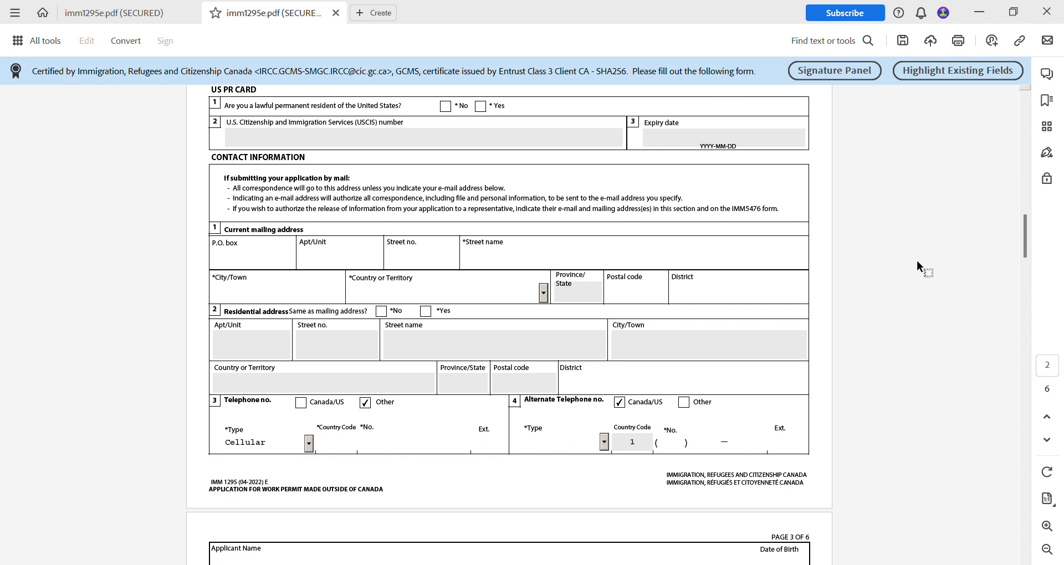
scroll(731, 280, "down", 2)
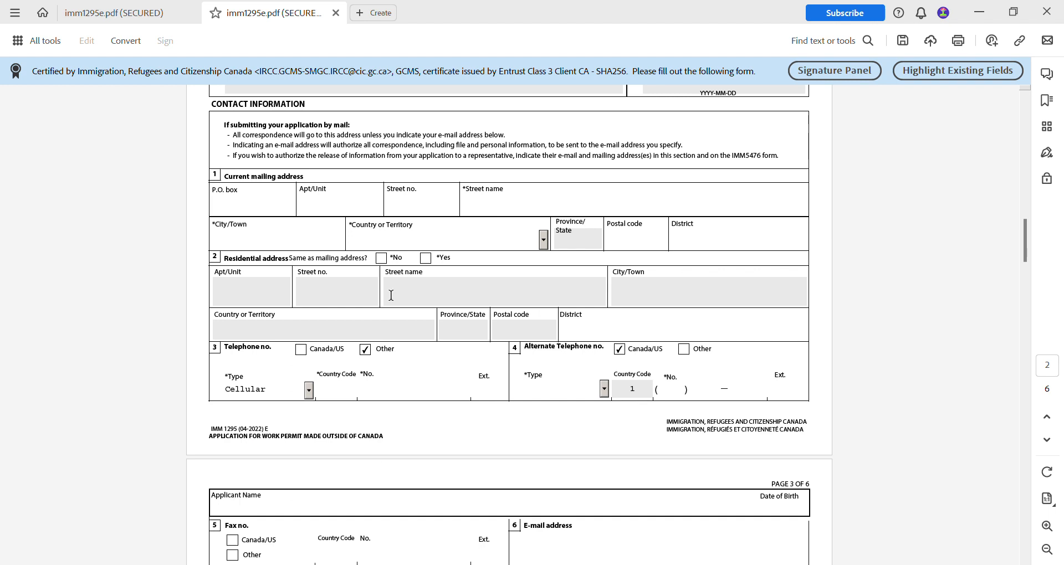
scroll(410, 281, "down", 3)
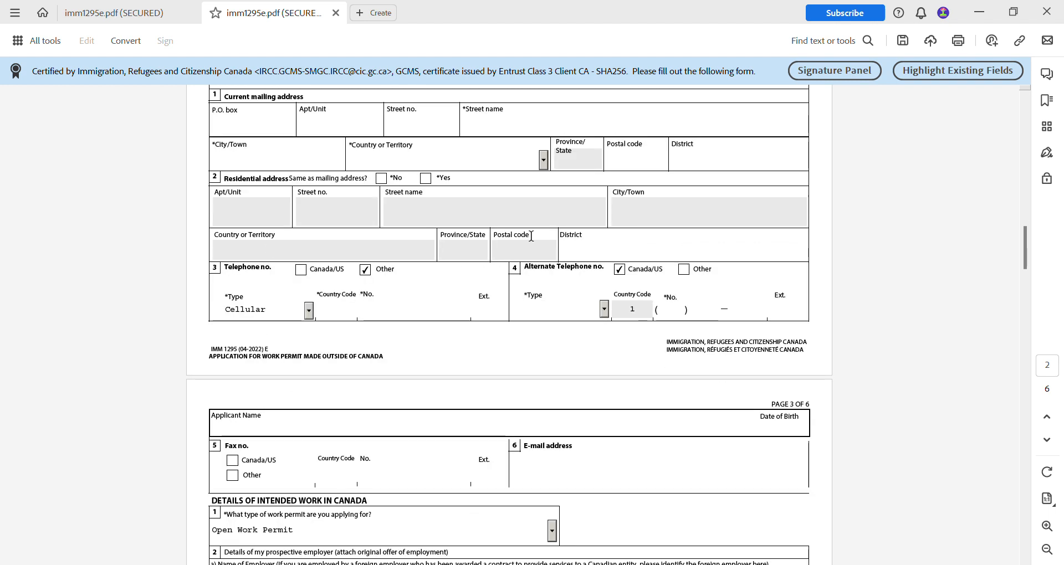
scroll(264, 261, "down", 2)
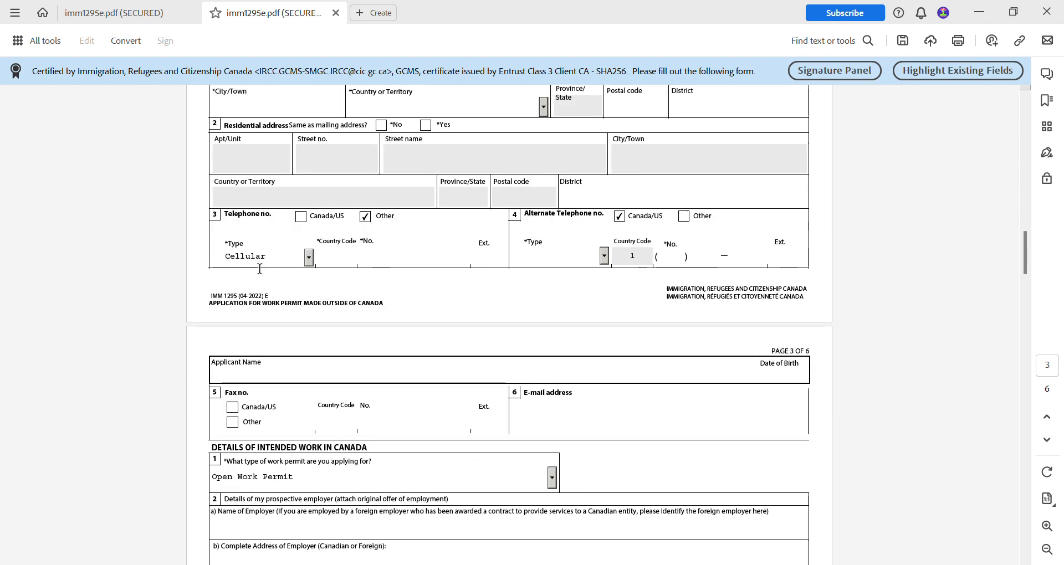
Clear the Other option for the main telephone number and set its type to Cellular.
left_click(369, 220)
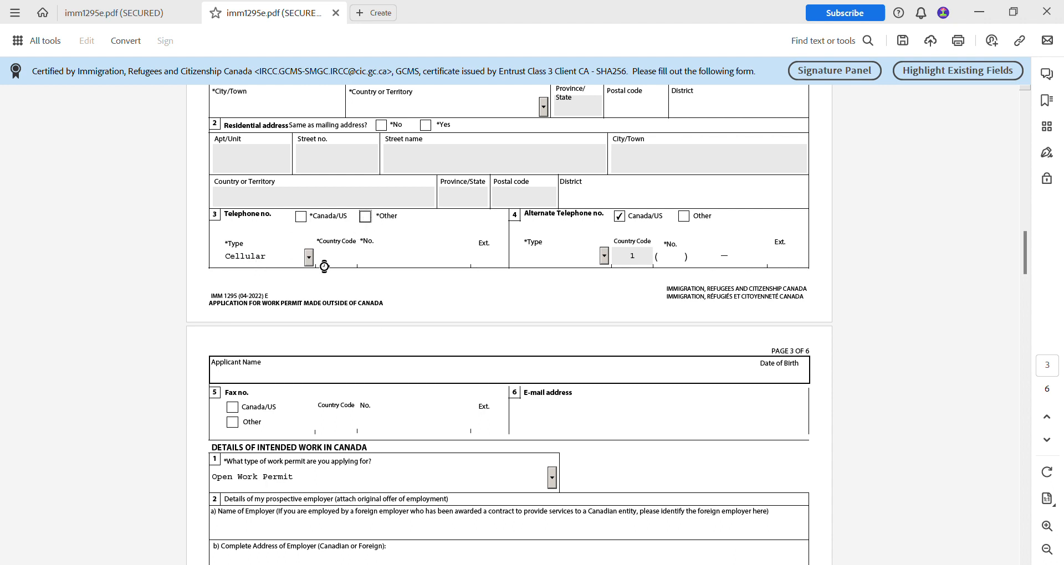
left_click(309, 257)
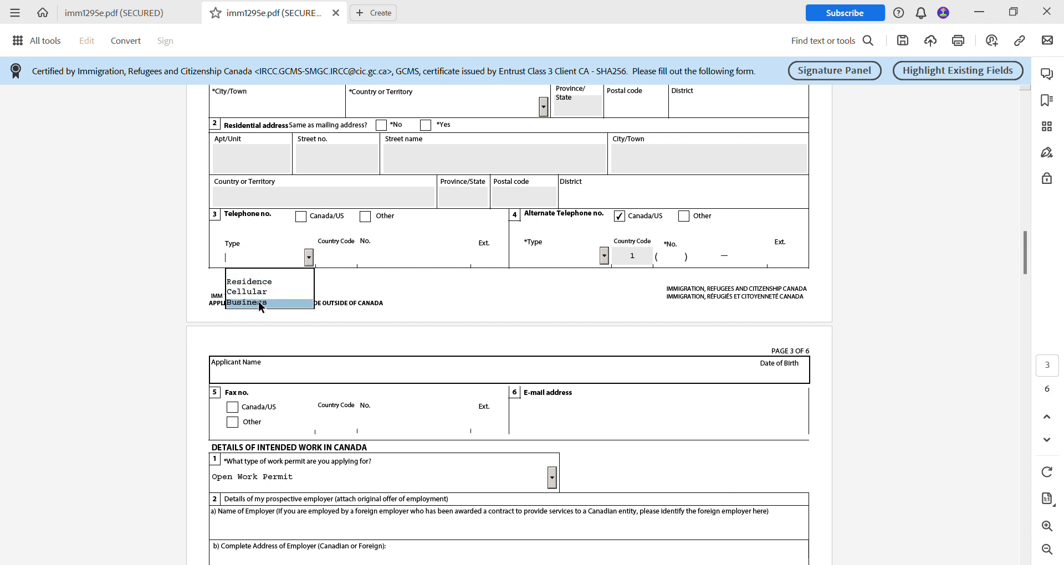
left_click(262, 299)
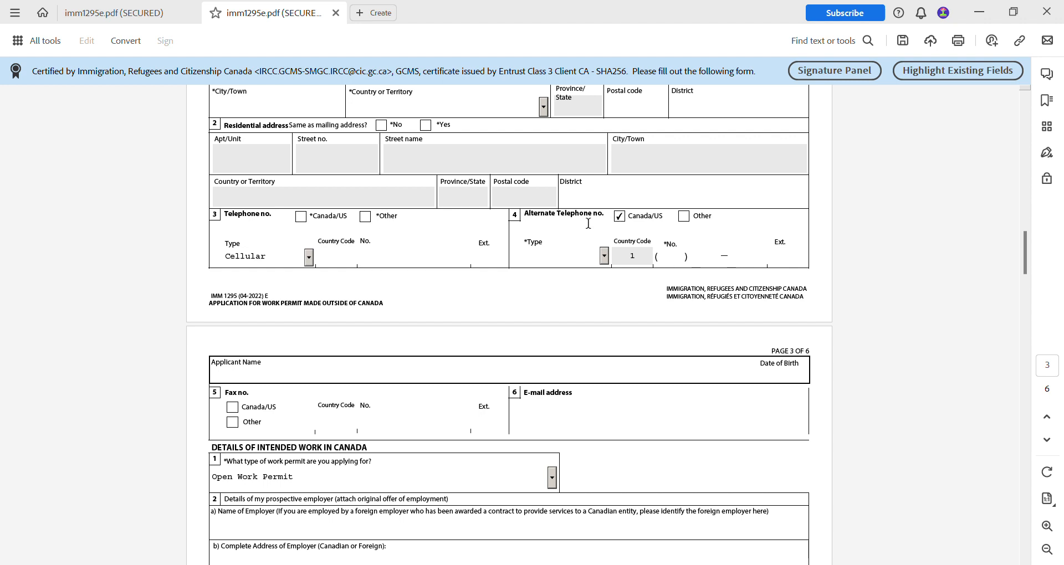
left_click(626, 219)
Choose Open Work Permit as the type of work permit being applied for.
scroll(297, 309, "down", 3)
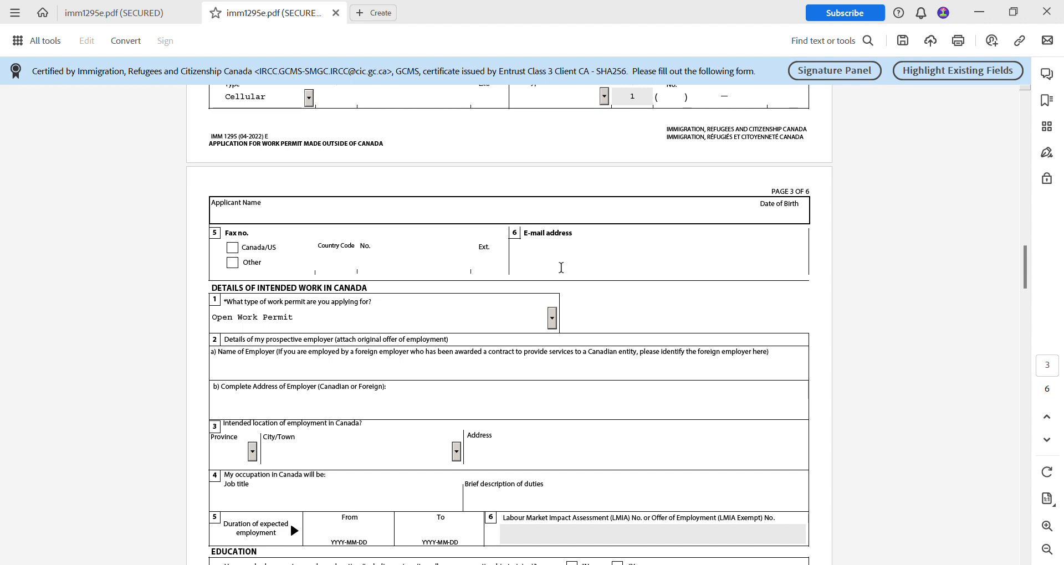
scroll(561, 266, "down", 1)
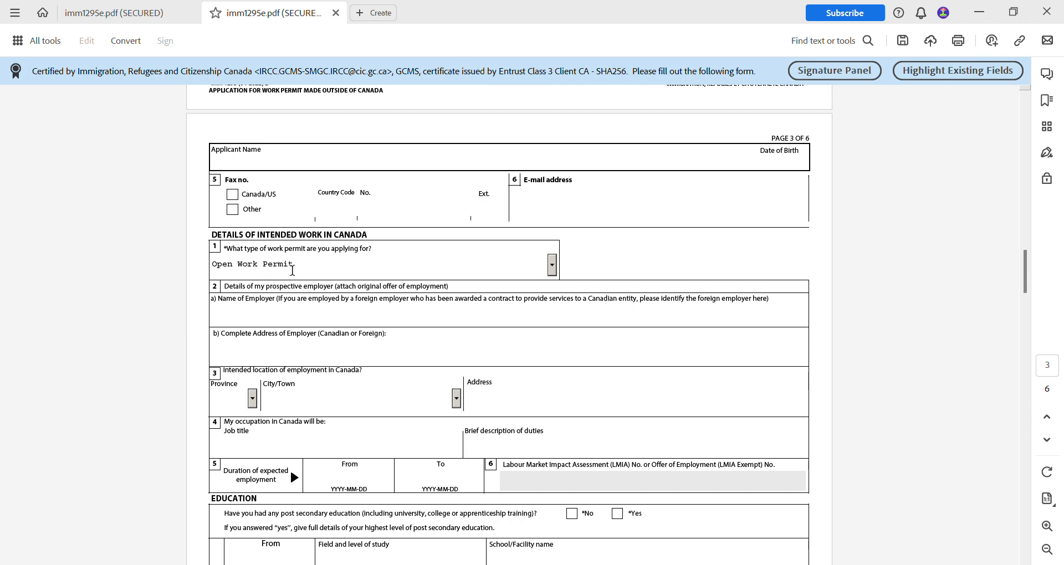
scroll(271, 255, "down", 1)
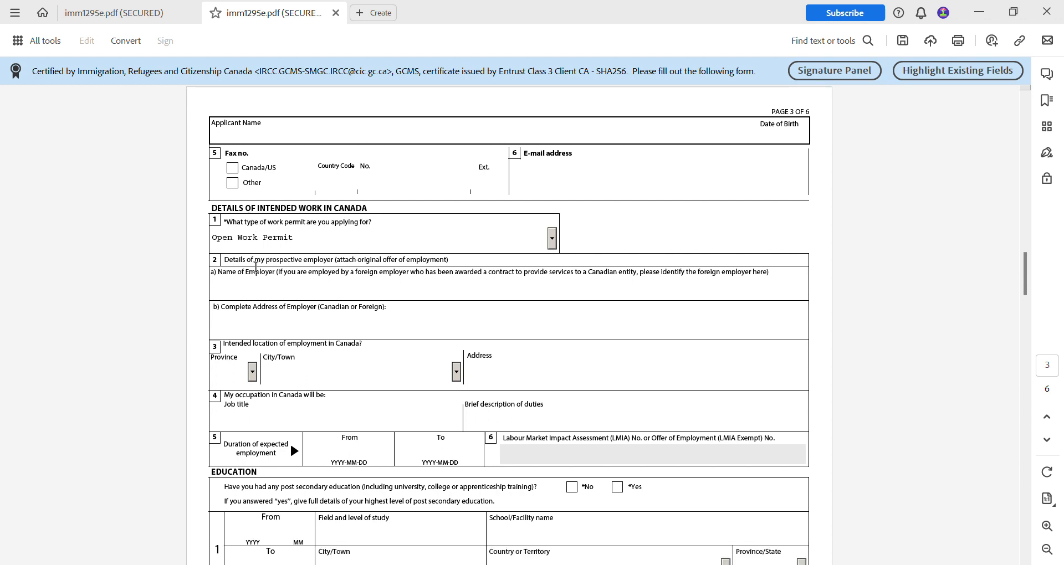
left_click(552, 238)
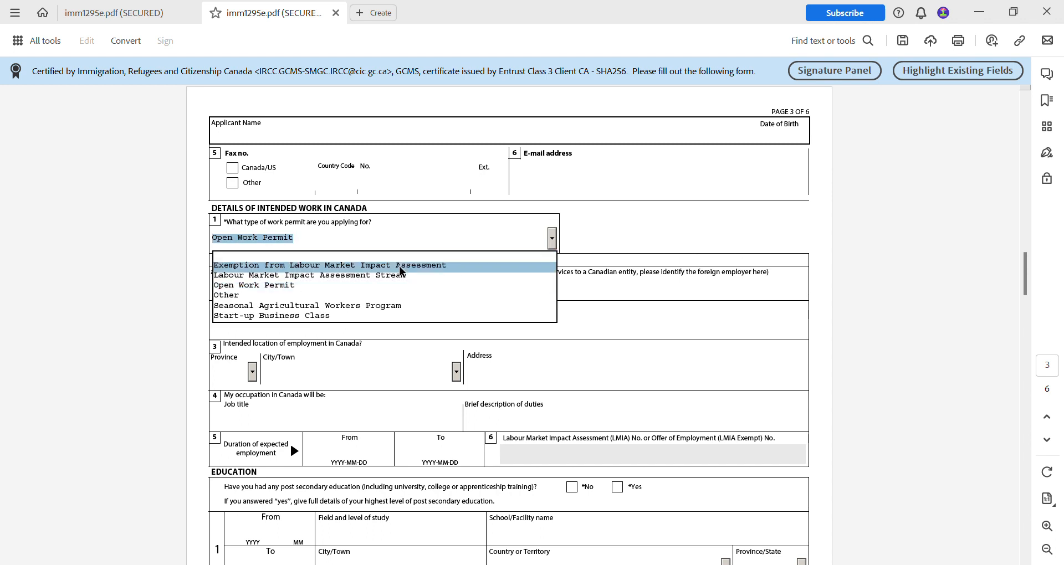
left_click(270, 286)
left_click(272, 291)
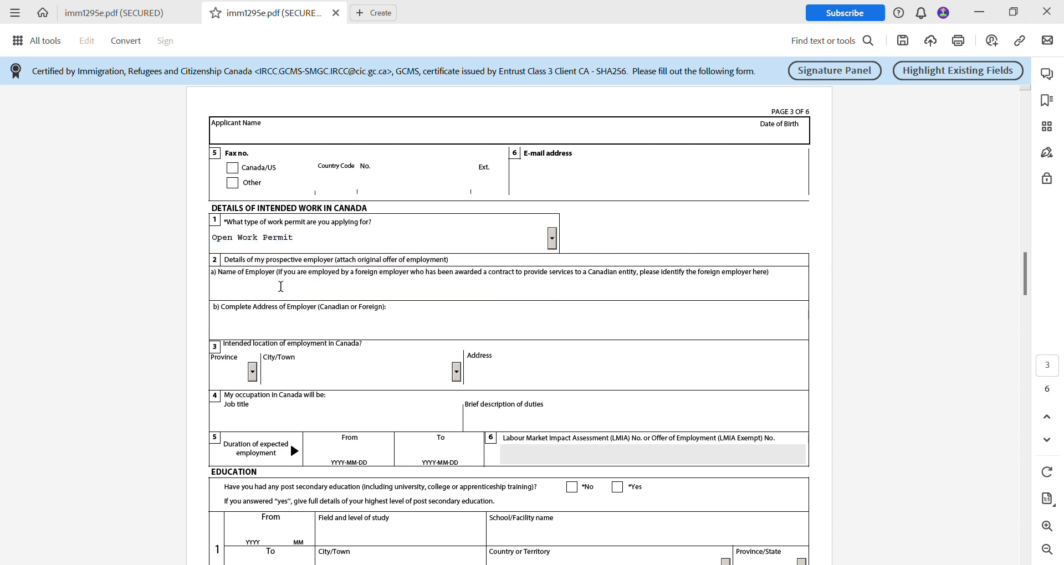
Review the employer, work location, occupation and employment duration fields, then the education and employment history sections on page 3.
scroll(272, 291, "down", 1)
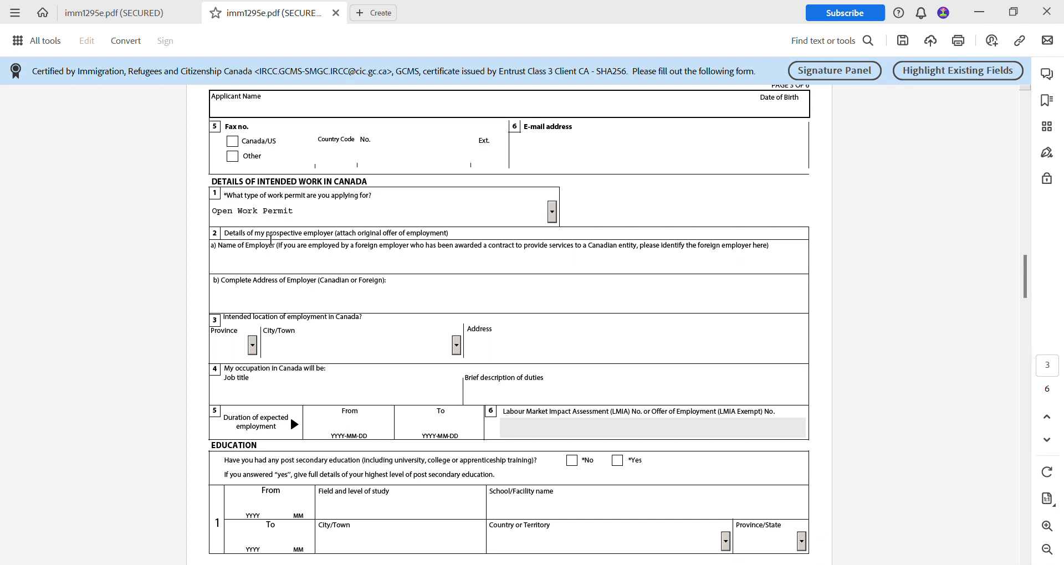
scroll(365, 253, "down", 2)
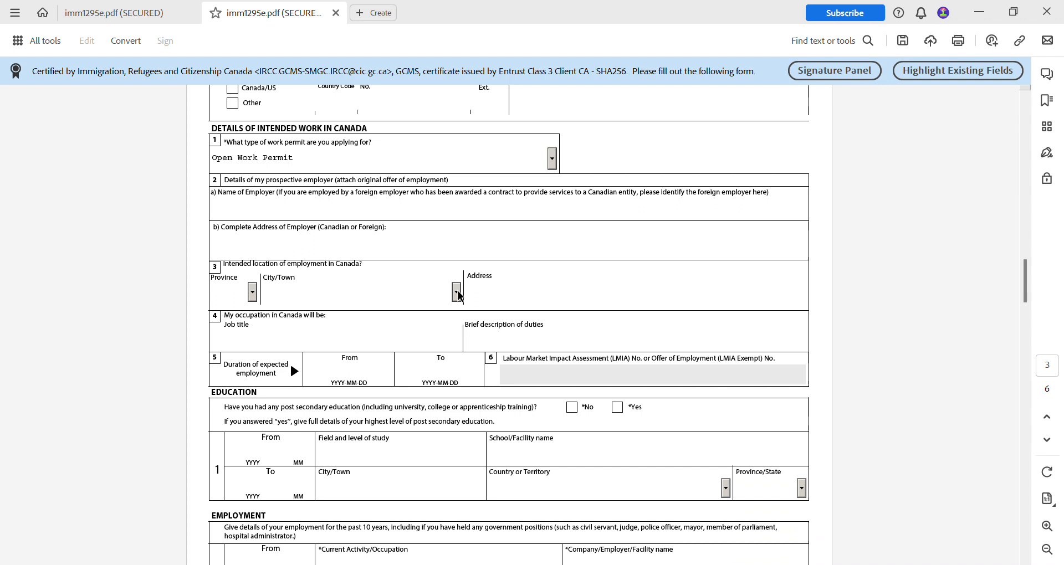
scroll(554, 288, "down", 3)
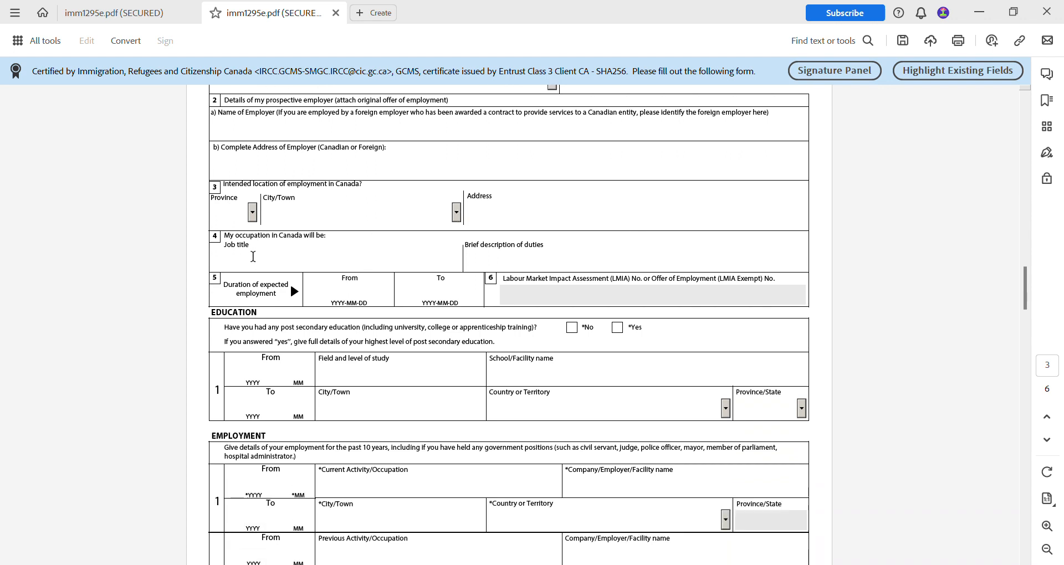
scroll(409, 136, "up", 2)
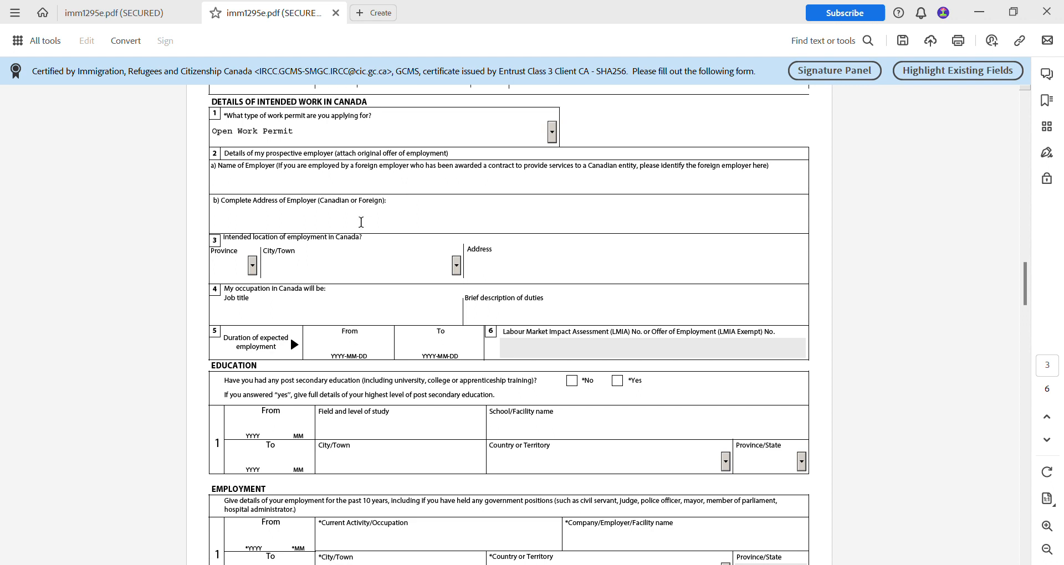
scroll(361, 222, "down", 2)
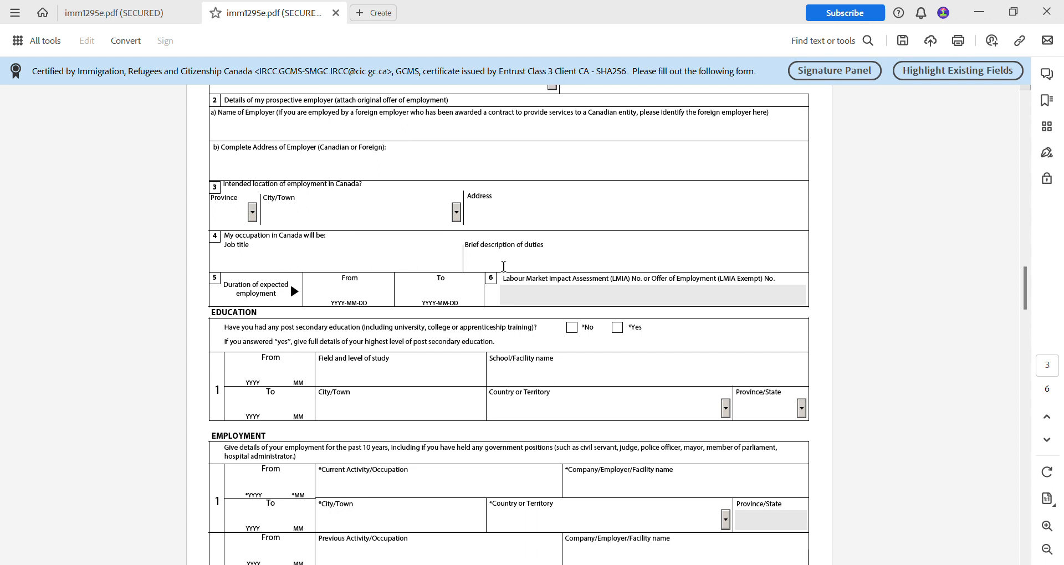
scroll(630, 268, "down", 2)
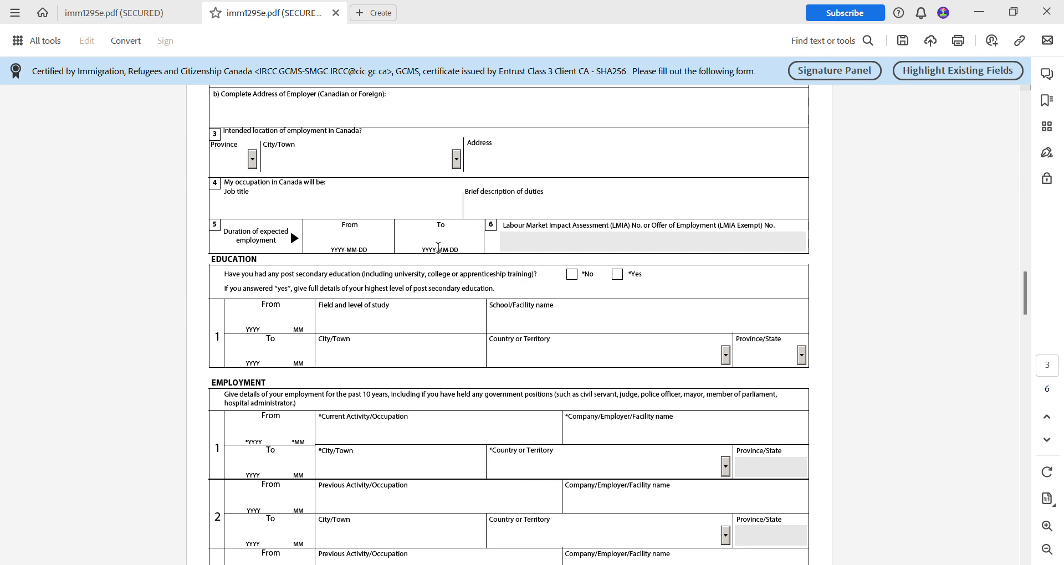
scroll(413, 243, "down", 1)
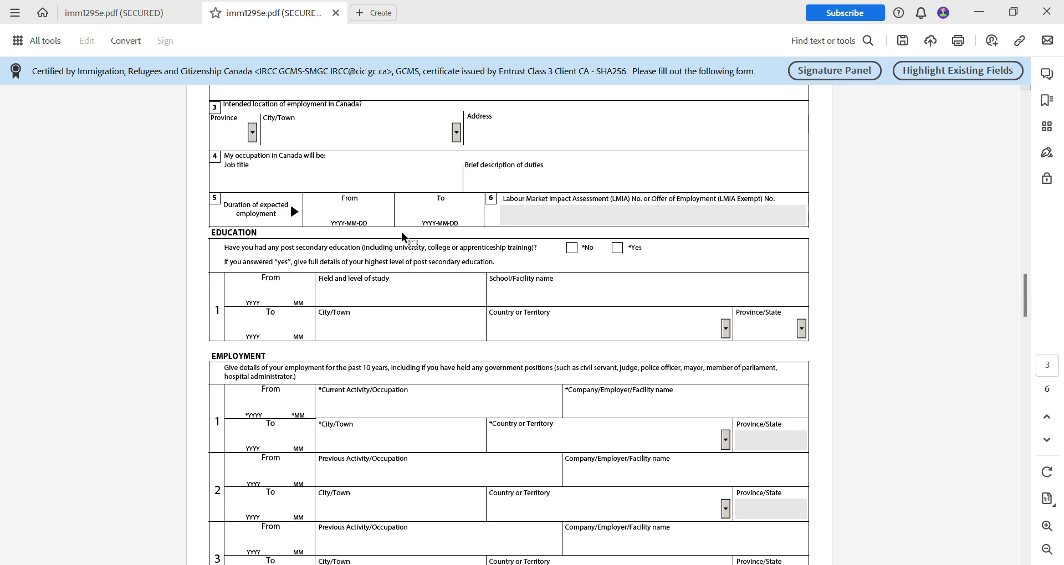
scroll(301, 248, "down", 2)
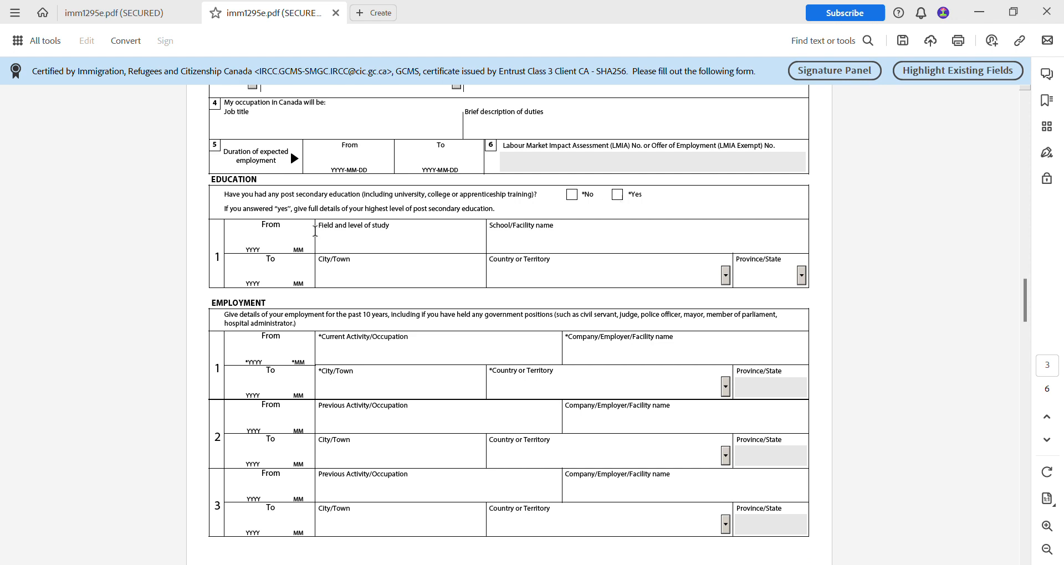
scroll(280, 254, "down", 3)
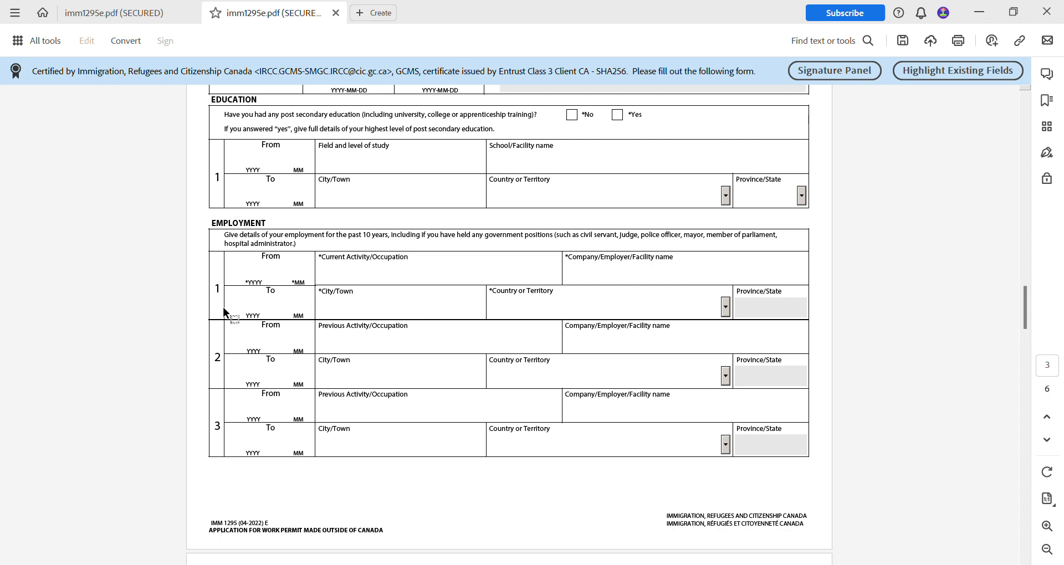
Examine the background information questions, the consent, signature and disclosure sections, the validation control and the barcode page.
scroll(515, 310, "down", 3)
scroll(514, 310, "down", 10)
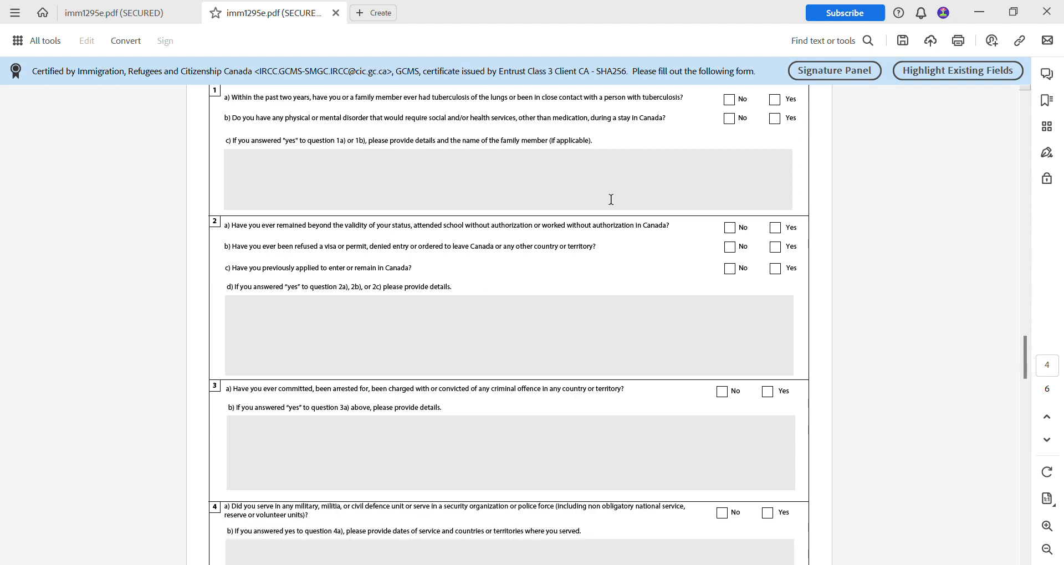
scroll(713, 369, "down", 10)
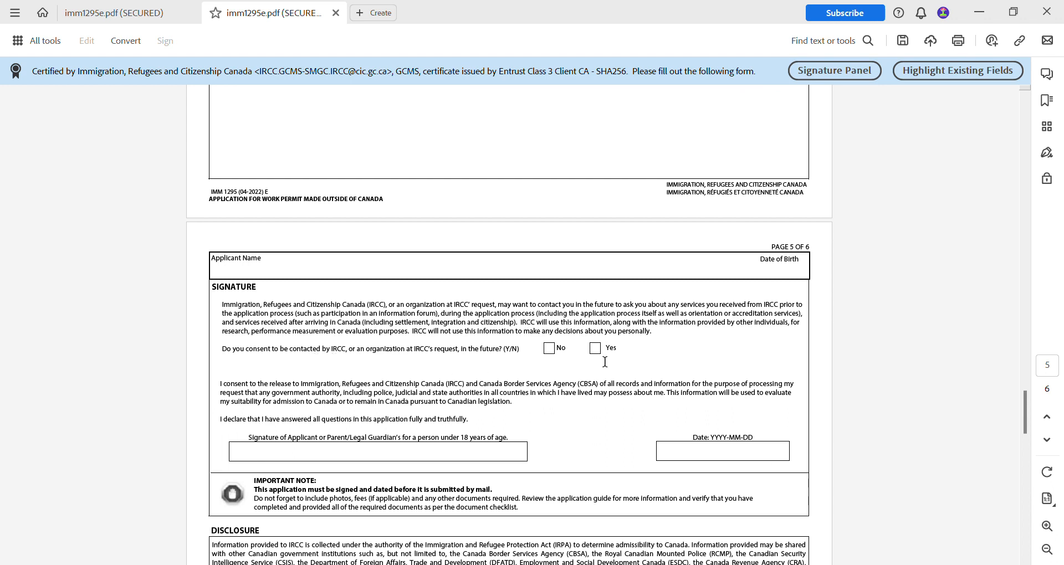
scroll(489, 360, "down", 2)
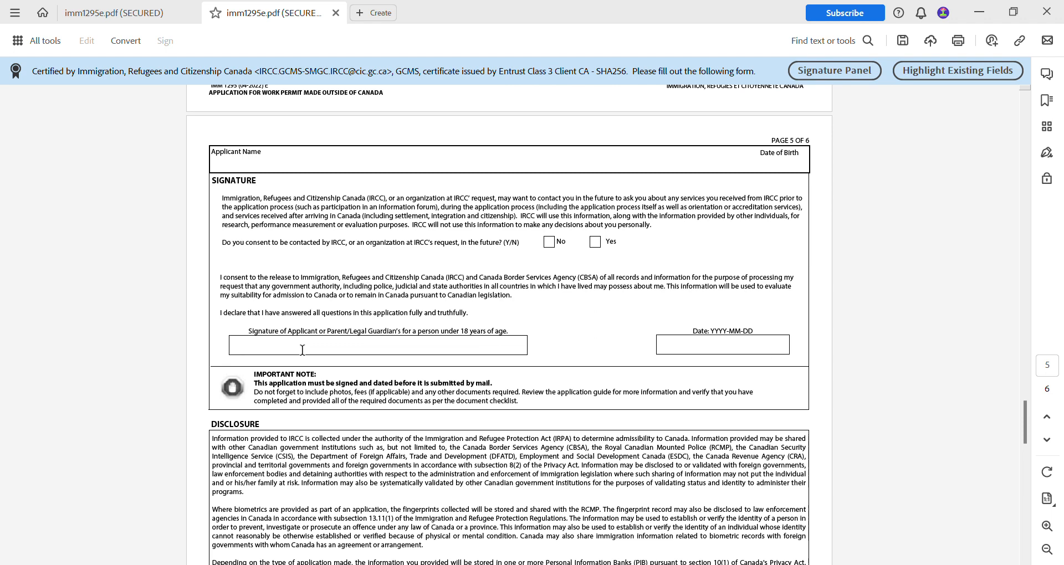
scroll(303, 350, "down", 5)
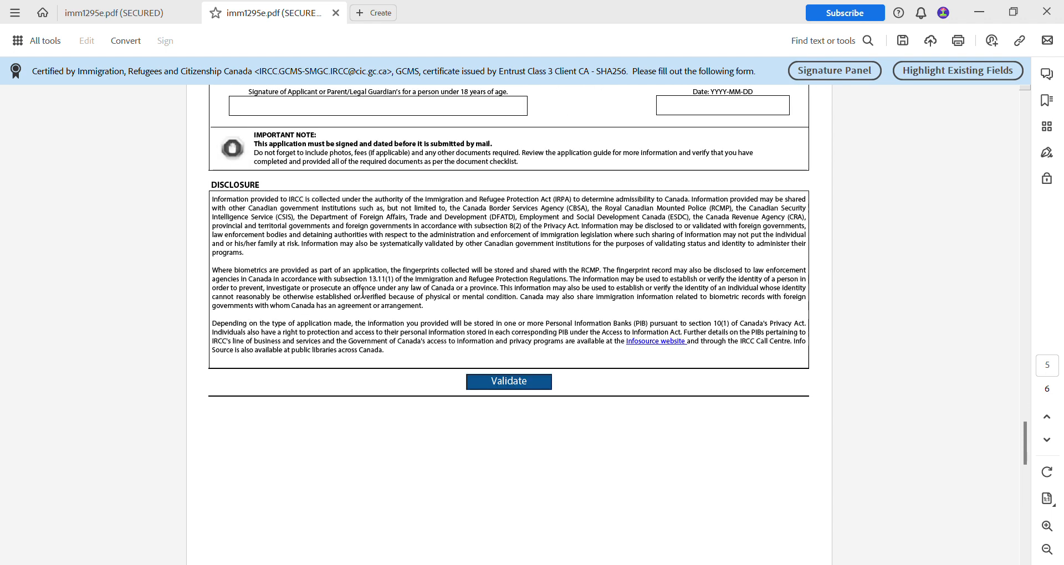
scroll(549, 299, "up", 4)
scroll(543, 281, "up", 4)
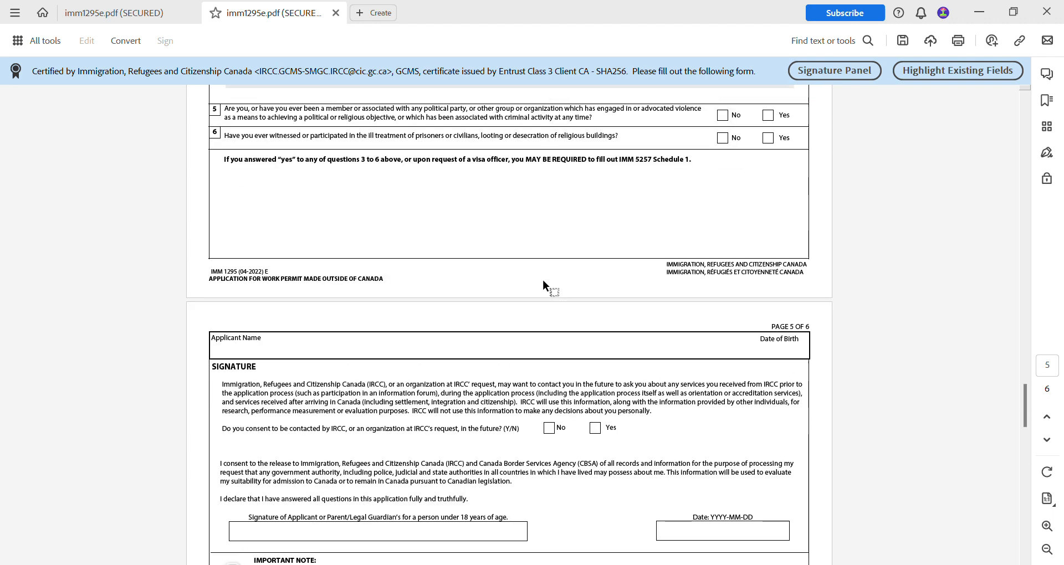
scroll(538, 275, "down", 5)
scroll(529, 269, "down", 4)
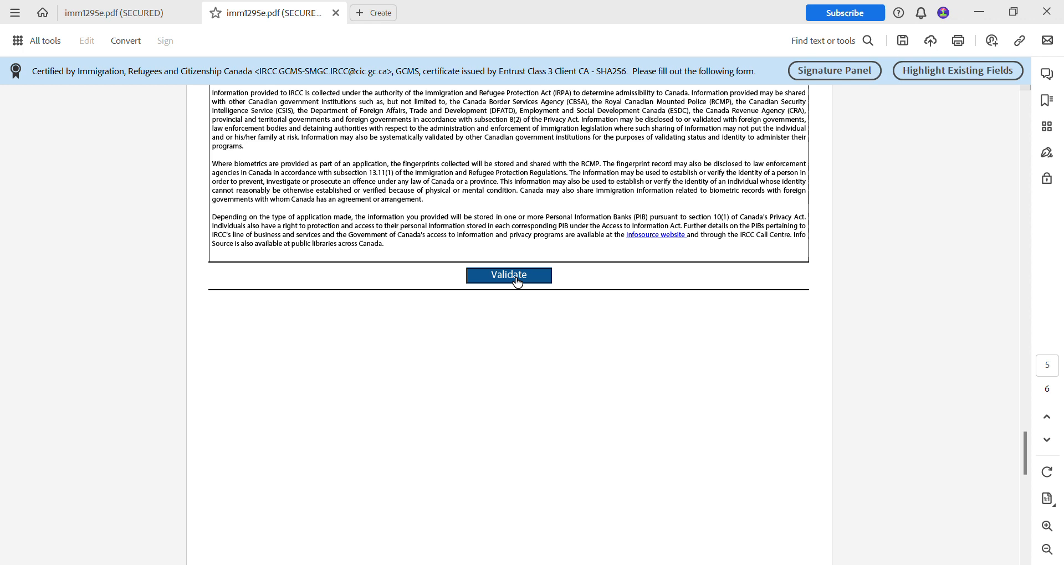
scroll(562, 275, "down", 10)
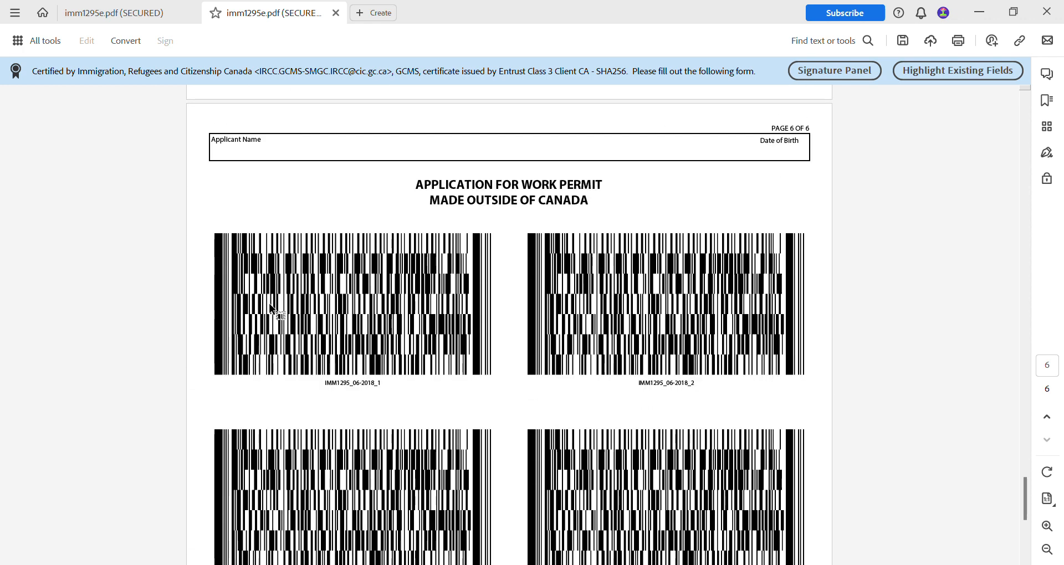
scroll(441, 304, "up", 3)
scroll(440, 302, "up", 4)
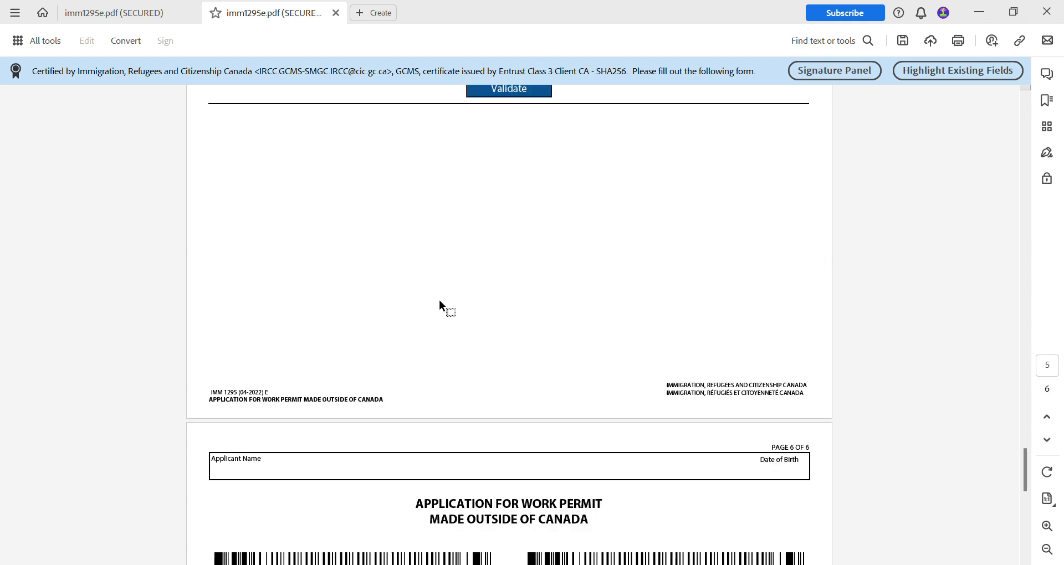